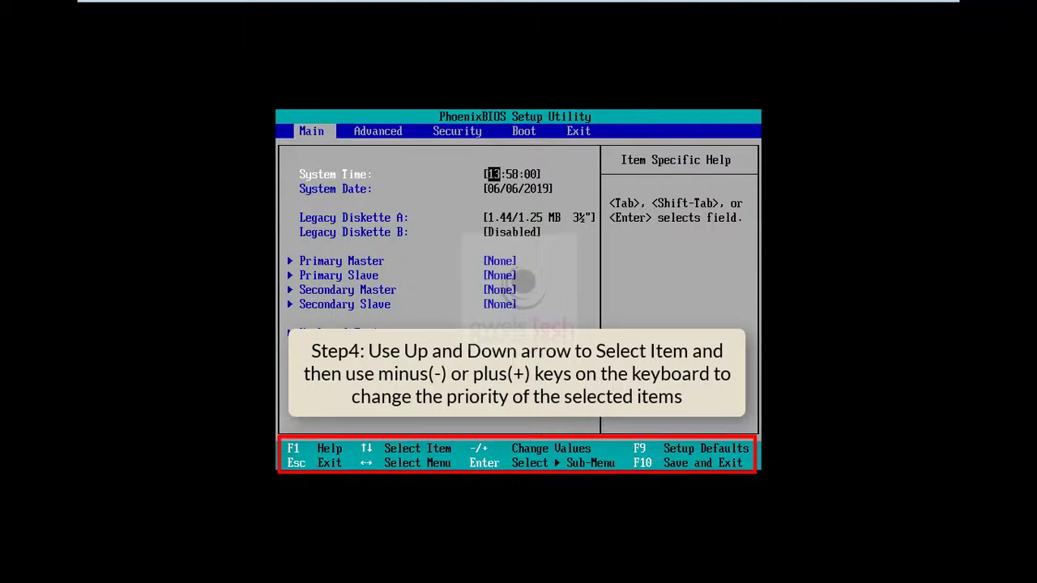
On the Boot page, move CD-ROM Drive above Removable Devices and Hard Drive to first place.
{"action": "key", "text": "Right"}
{"action": "key", "text": "Right"}
{"action": "key", "text": "Right"}
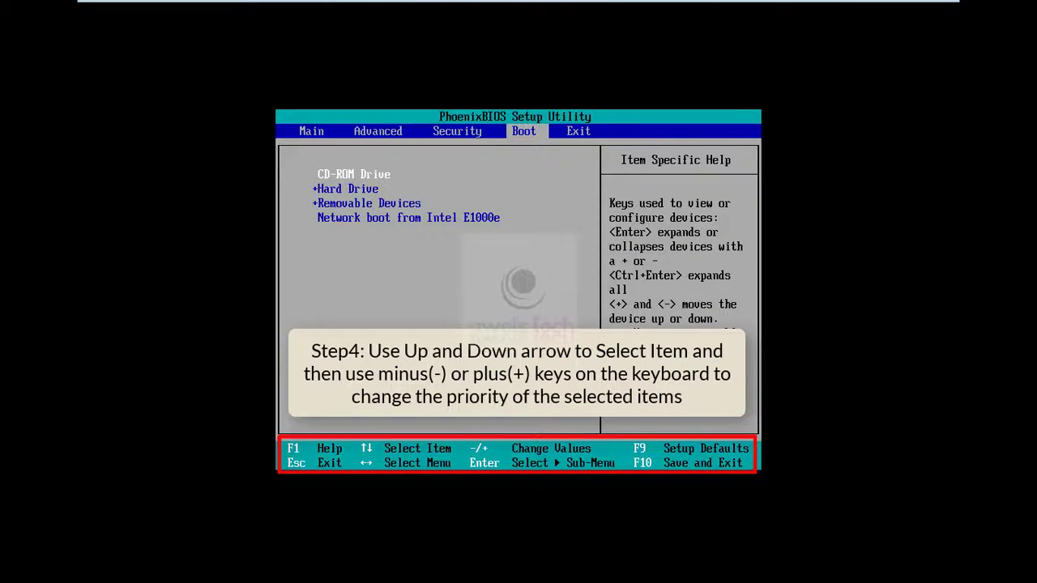
{"action": "key", "text": "minus"}
{"action": "key", "text": "minus"}
{"action": "key", "text": "minus"}
{"action": "key", "text": "plus"}
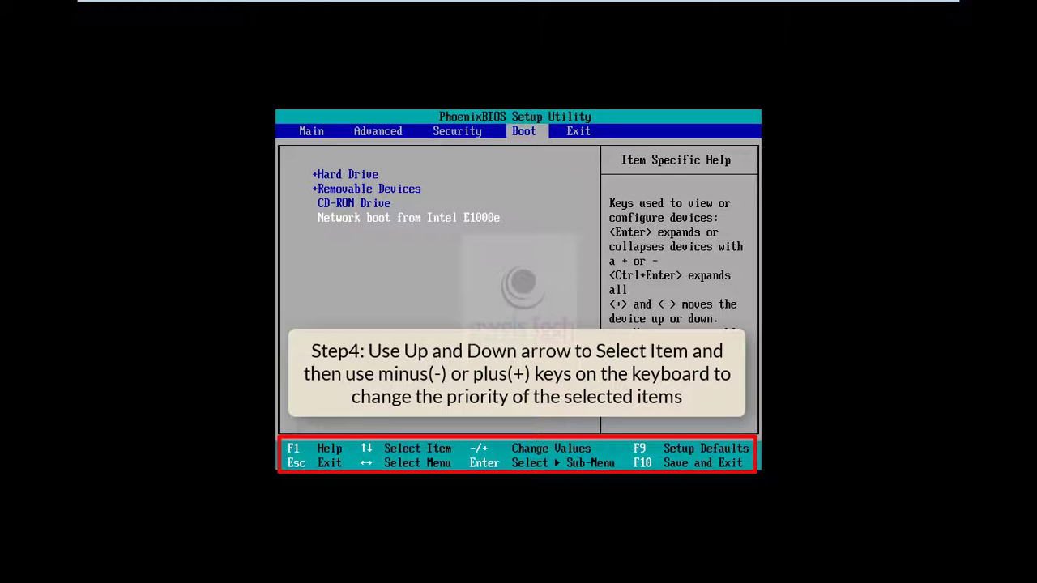
{"action": "key", "text": "Up"}
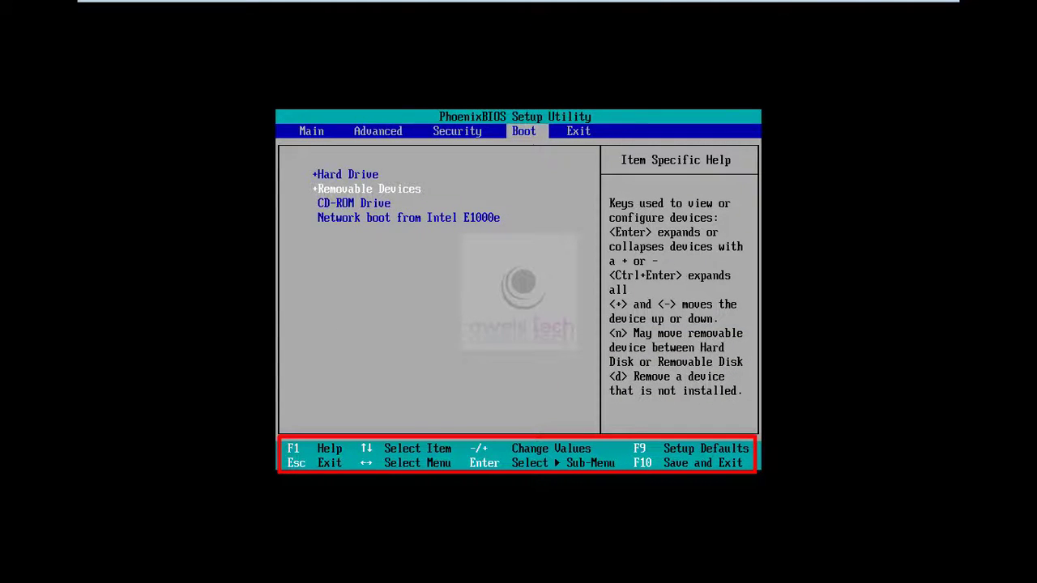
{"action": "key", "text": "minus"}
{"action": "key", "text": "Up"}
{"action": "key", "text": "Up"}
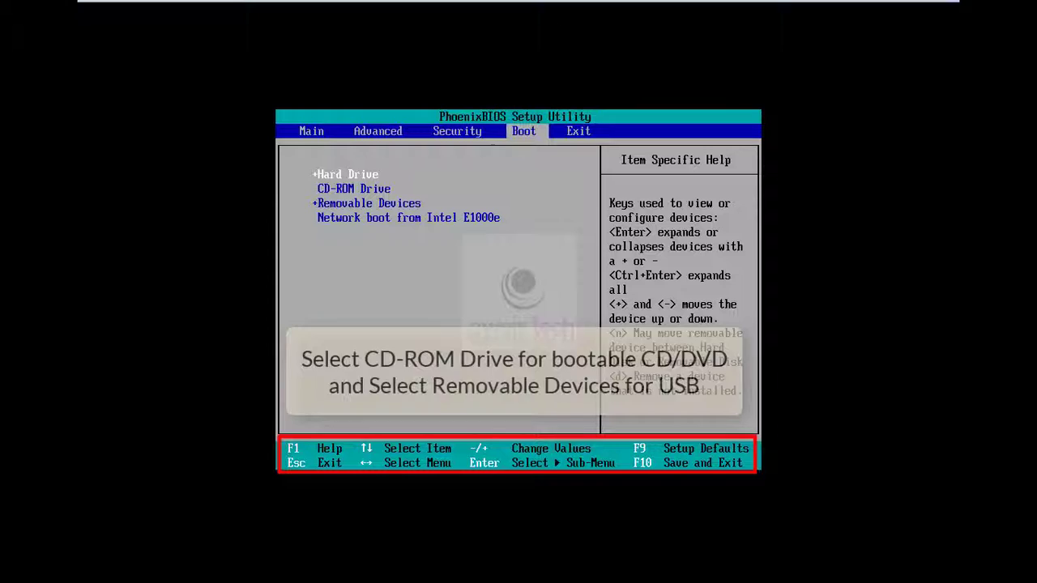
{"action": "key", "text": "minus"}
{"action": "key", "text": "Up"}
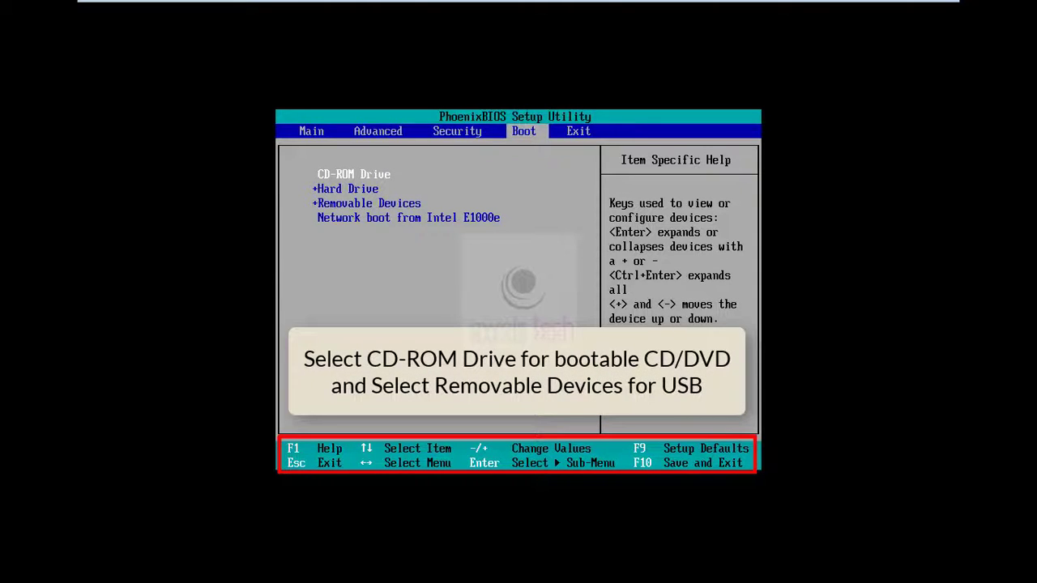
Check the boot order, ending with CD-ROM Drive selected at the top.
{"action": "key", "text": "Down"}
{"action": "key", "text": "Down"}
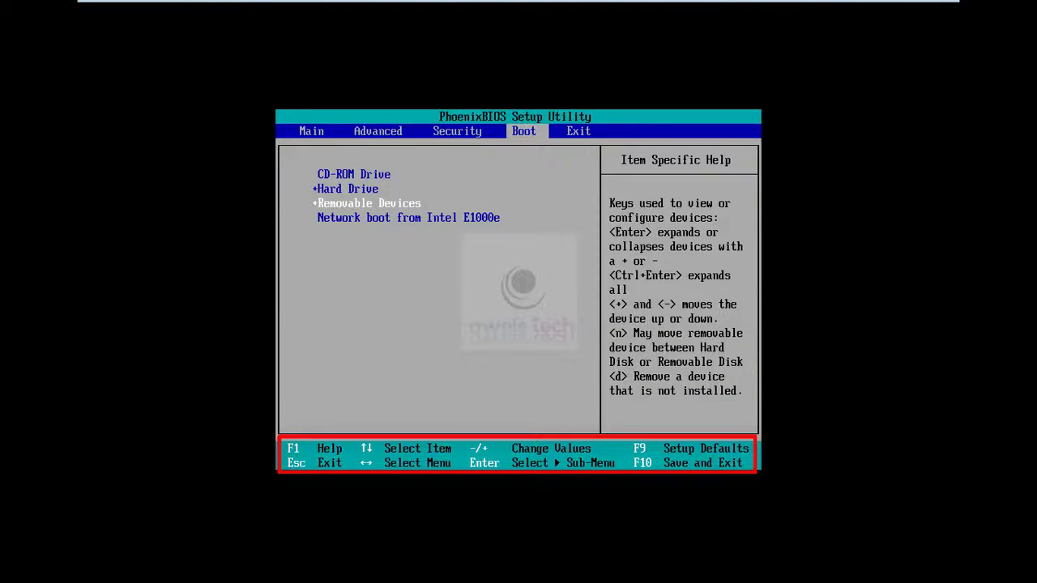
{"action": "key", "text": "Down"}
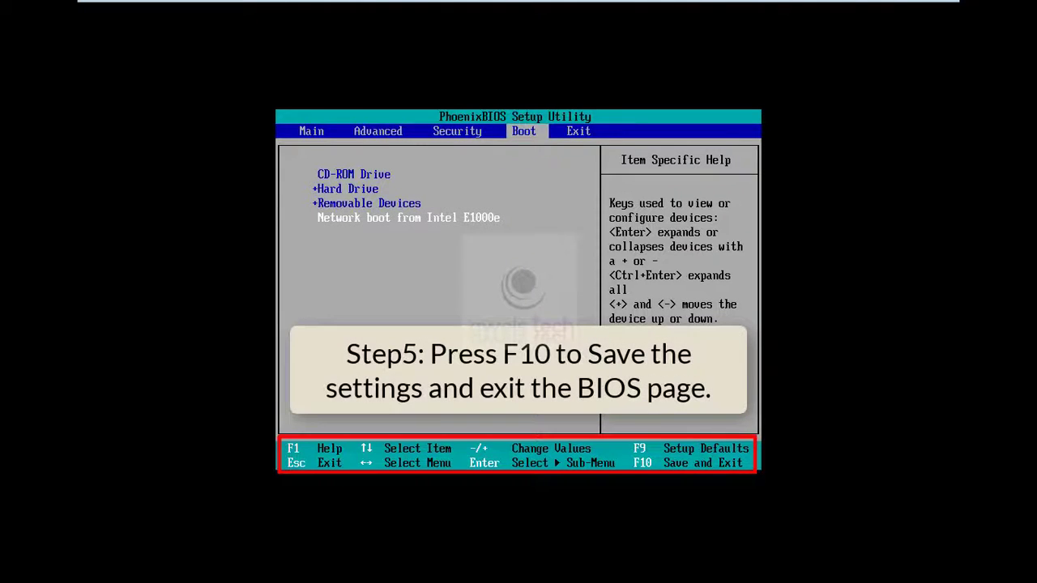
{"action": "key", "text": "Up"}
{"action": "key", "text": "Down"}
{"action": "key", "text": "Up"}
{"action": "key", "text": "Up"}
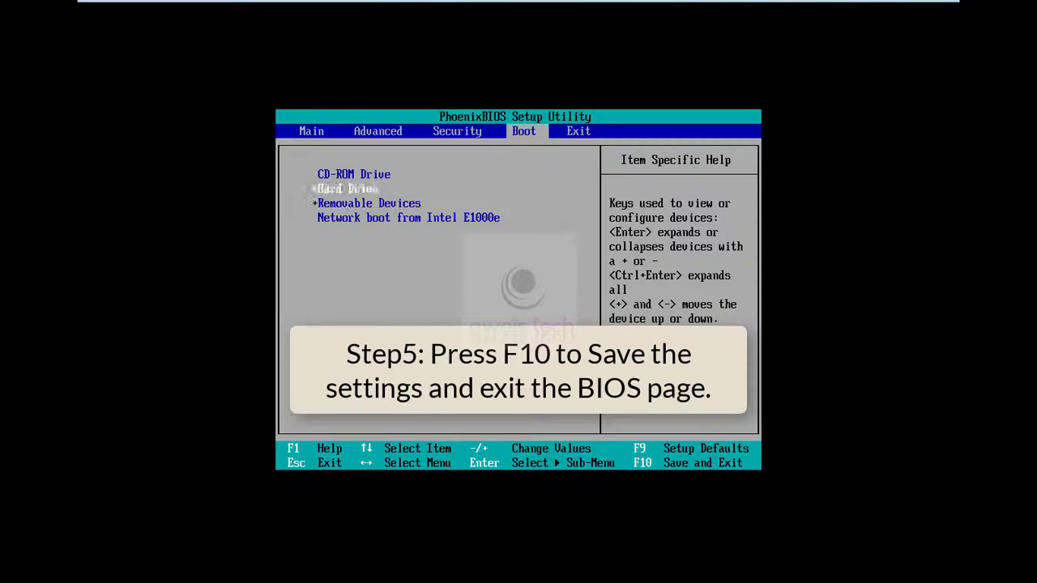
{"action": "key", "text": "Up"}
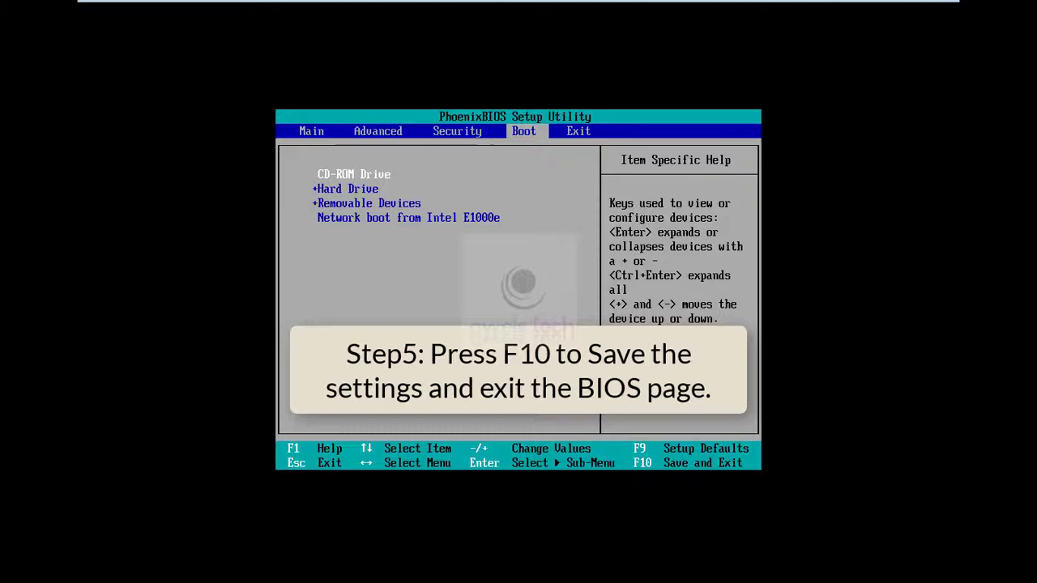
Save the new boot order with F10 and restart, booting from the CD into Windows Setup.
{"action": "key", "text": "F10"}
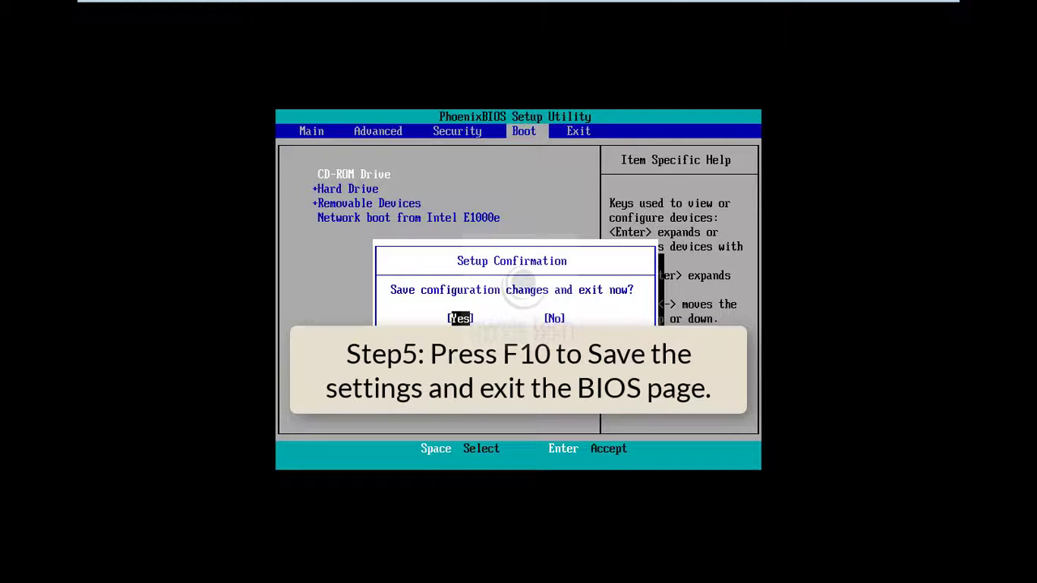
{"action": "key", "text": "Return"}
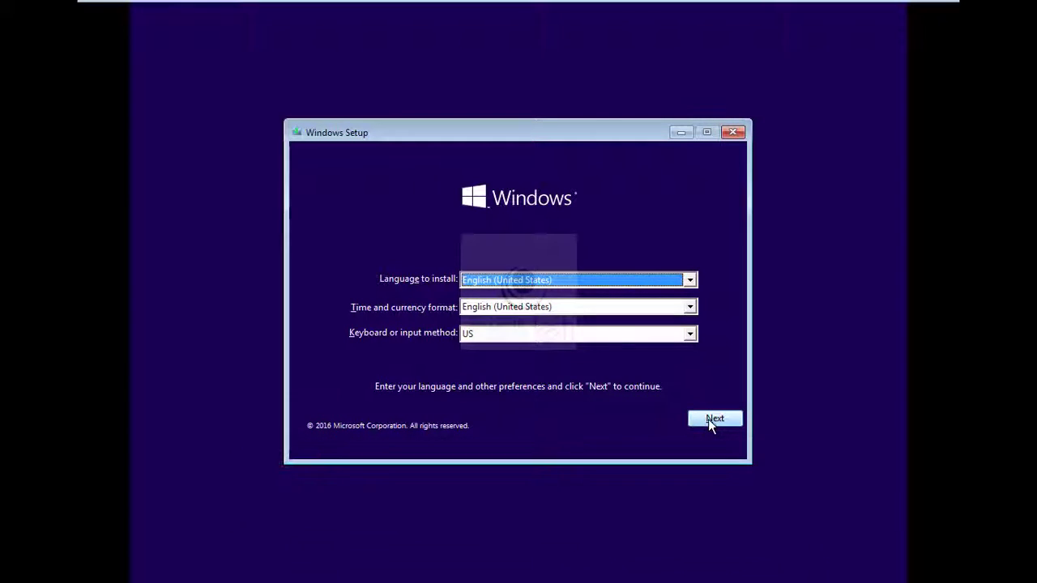
Accept the English language and US keyboard settings and continue.
{"action": "left_click", "coordinate": [711, 419]}
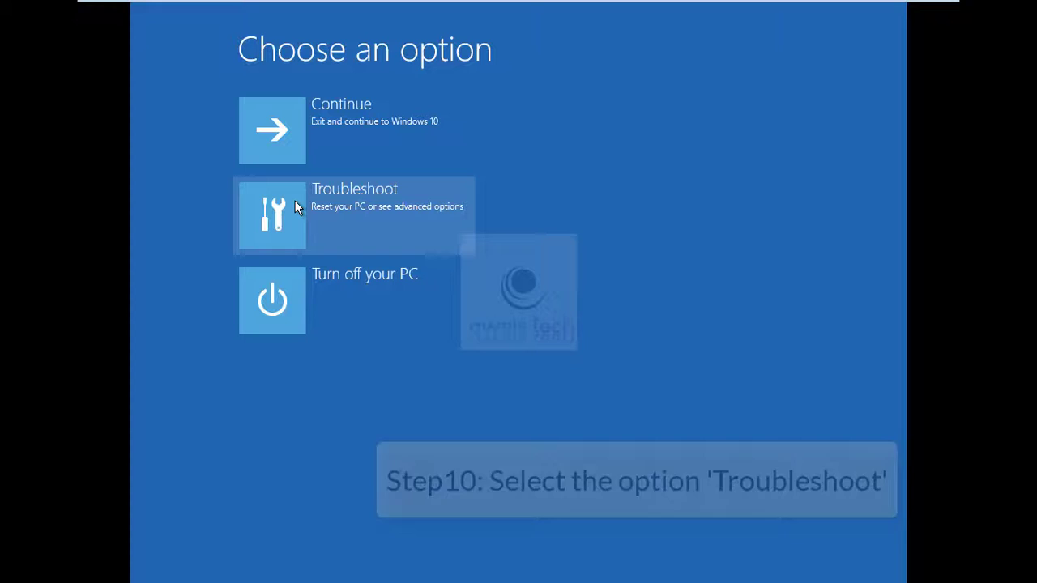
Go through Troubleshoot and Advanced options to launch Command Prompt.
{"action": "left_click", "coordinate": [294, 207]}
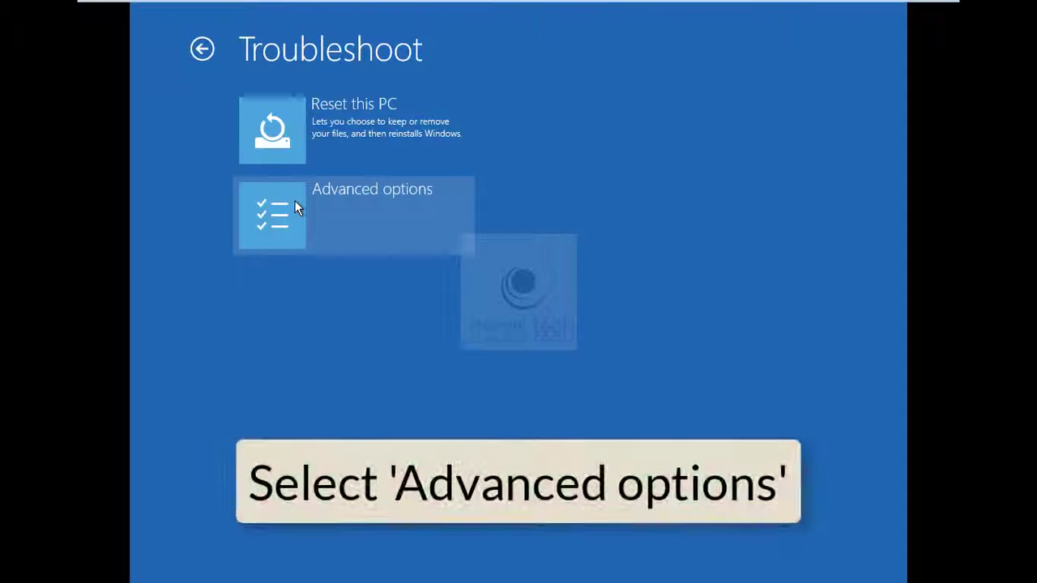
{"action": "left_click", "coordinate": [295, 207]}
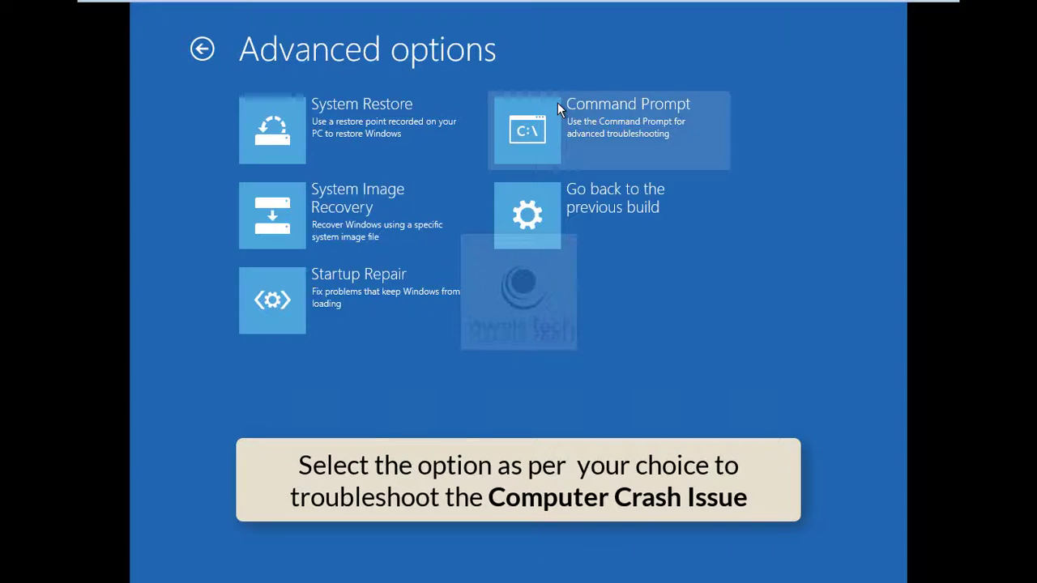
{"action": "left_click", "coordinate": [557, 103]}
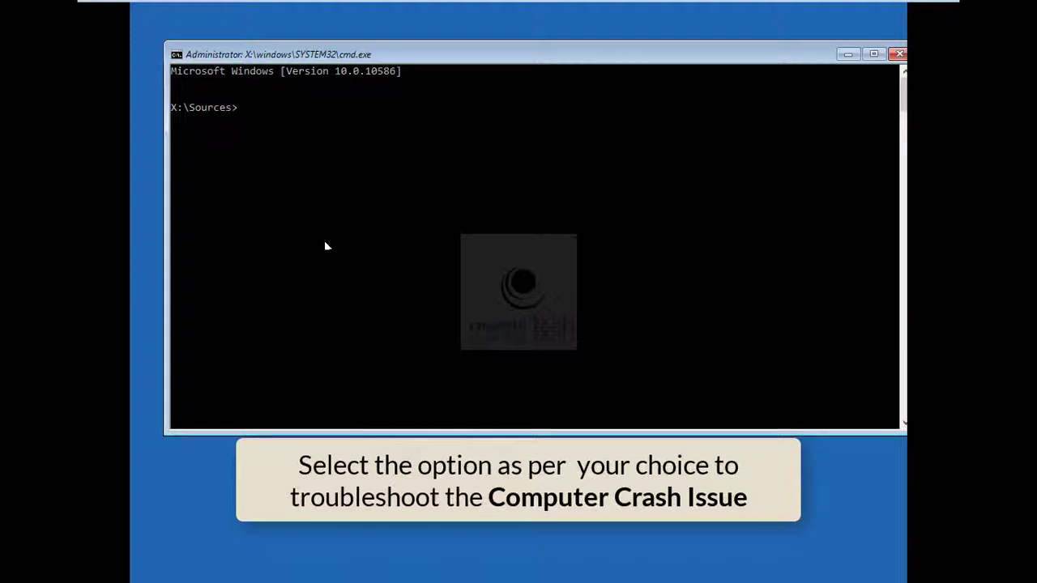